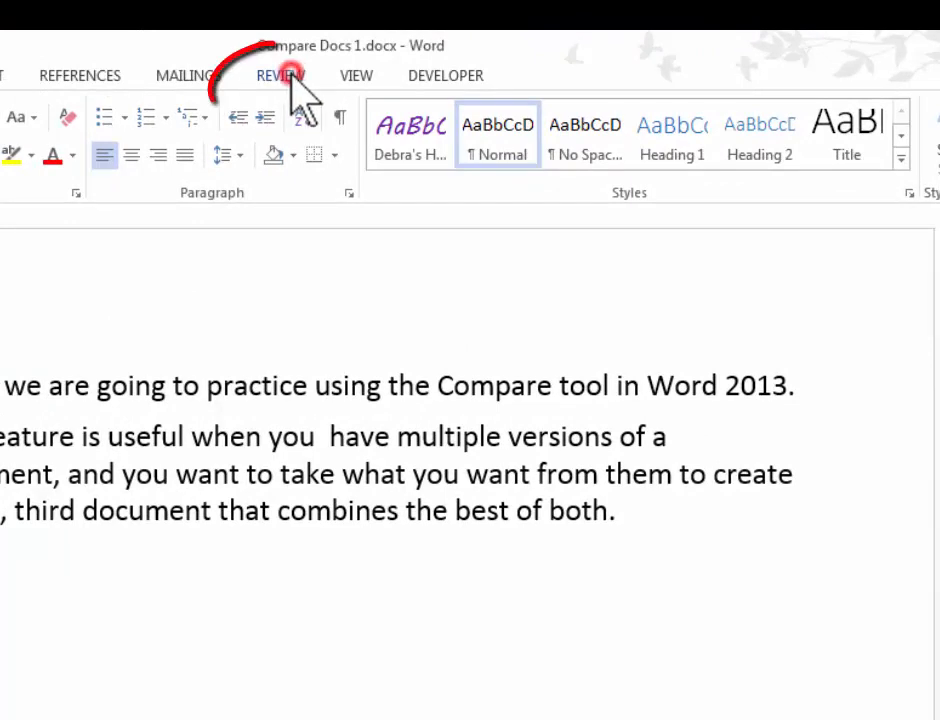
# Step: Turn on change tracking for the document and set the review display to All Markup
pyautogui.click(289, 76)
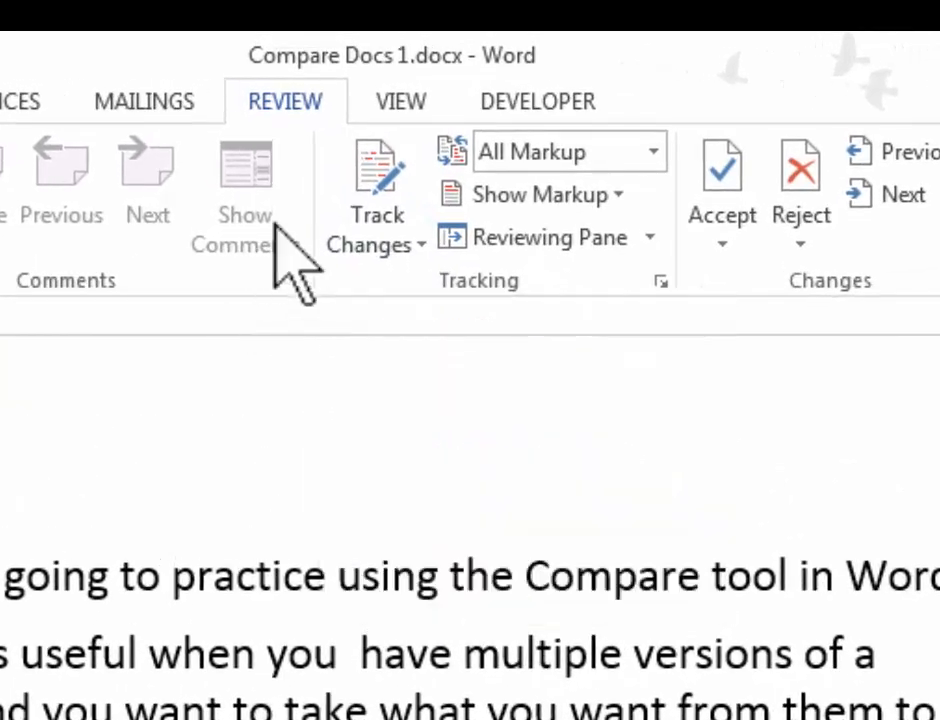
pyautogui.click(366, 160)
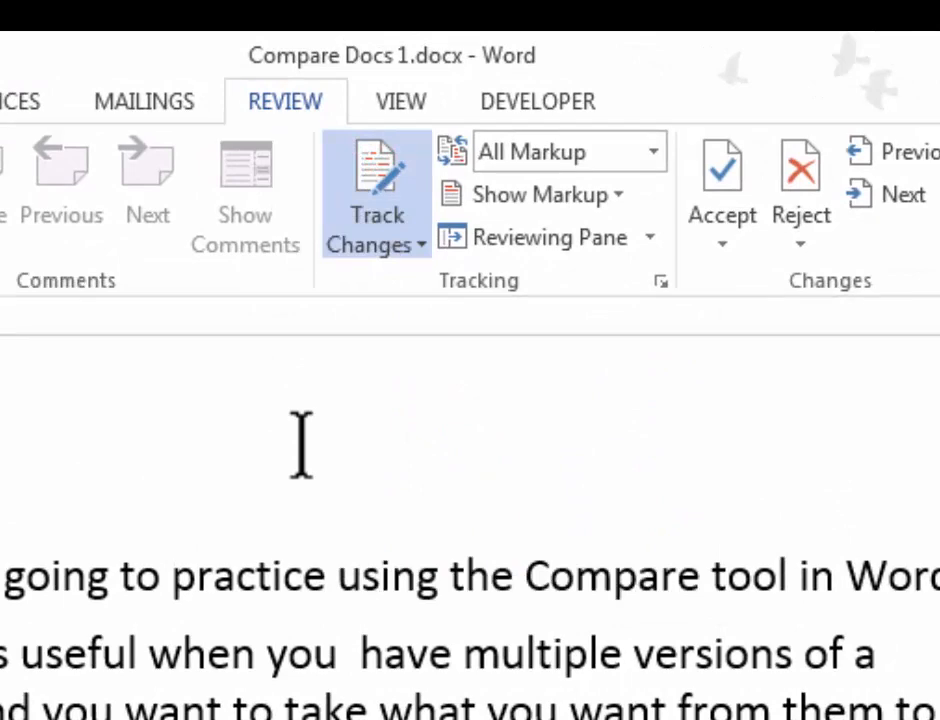
pyautogui.click(370, 155)
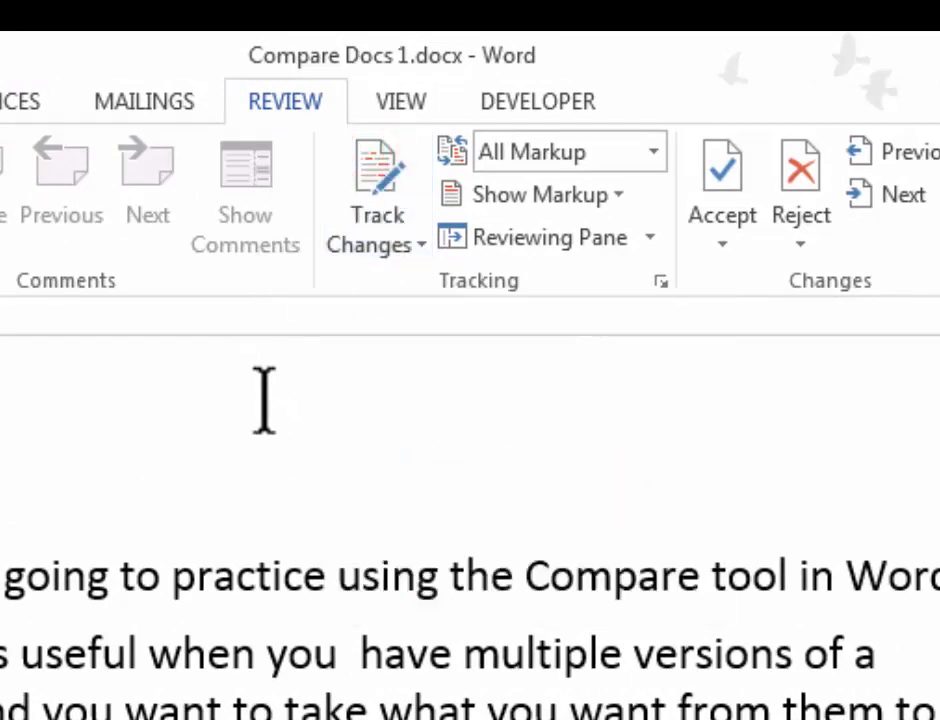
pyautogui.click(416, 246)
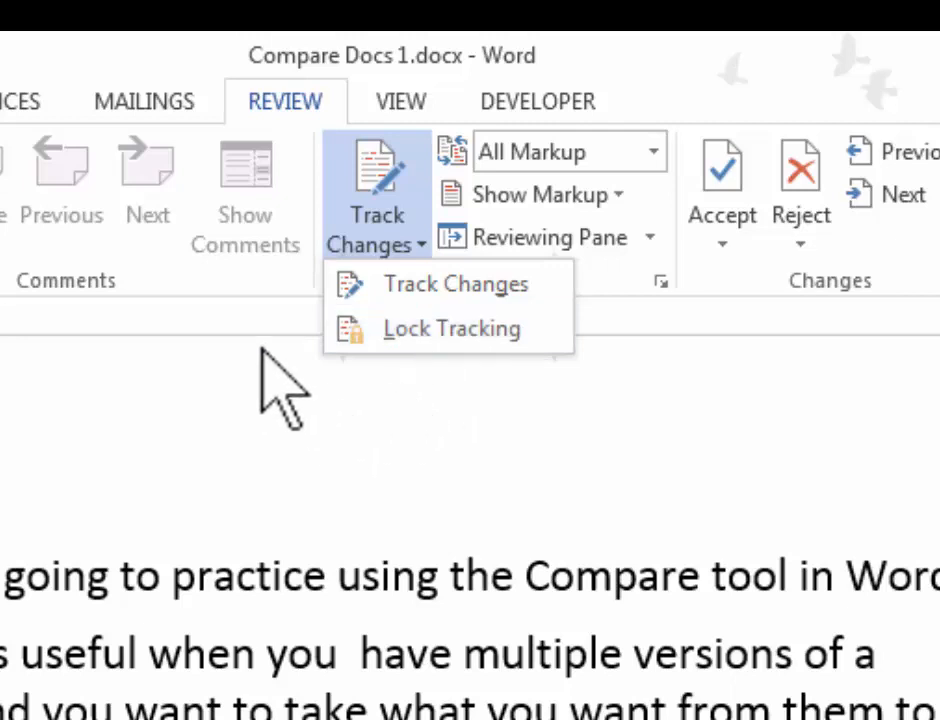
pyautogui.click(383, 156)
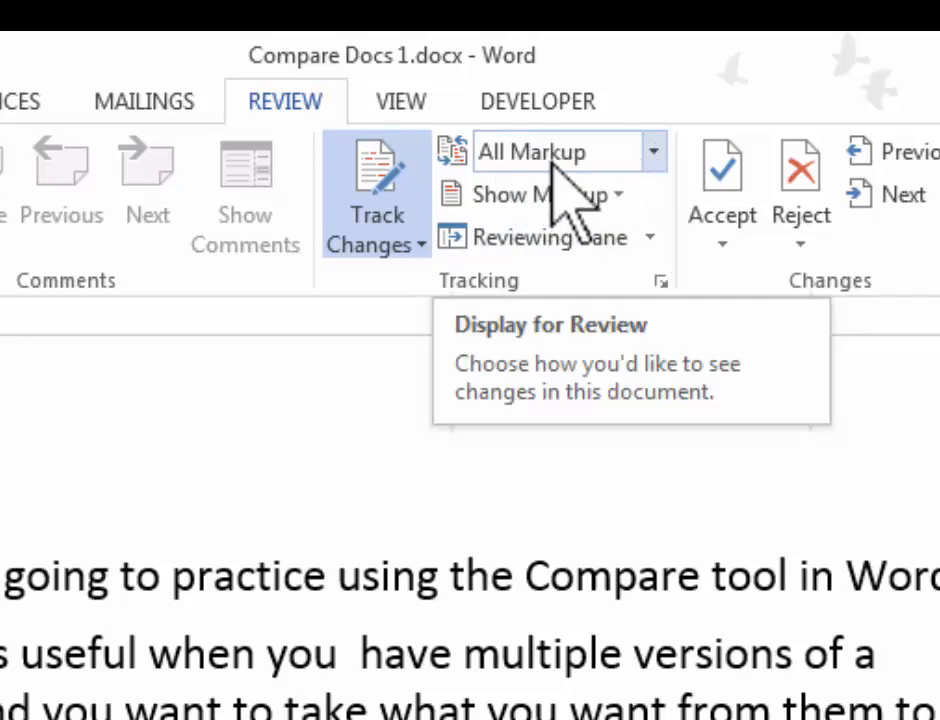
pyautogui.click(655, 152)
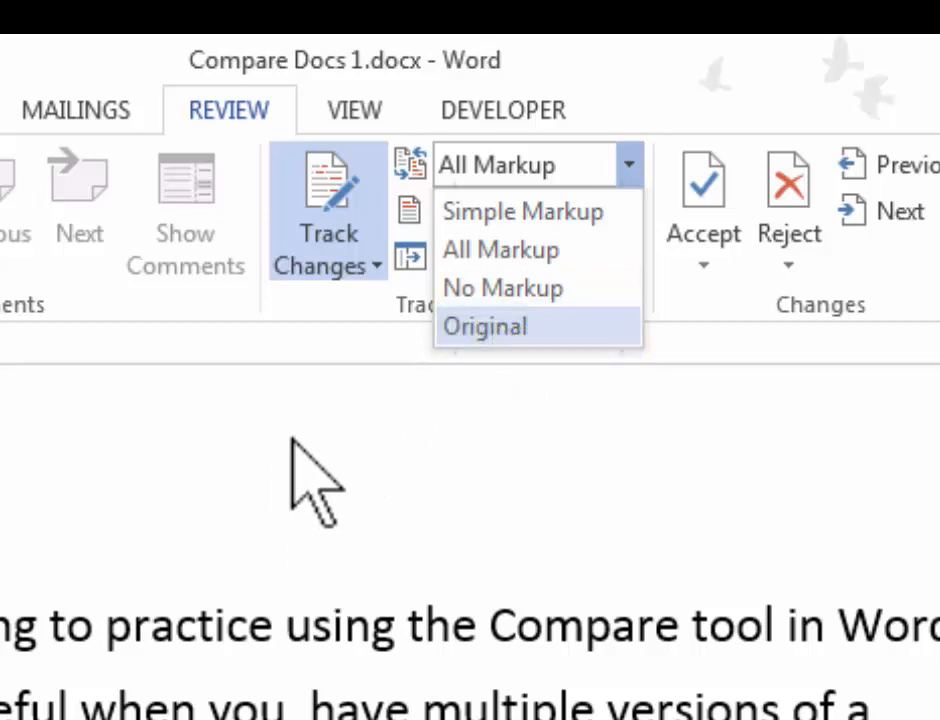
pyautogui.click(488, 250)
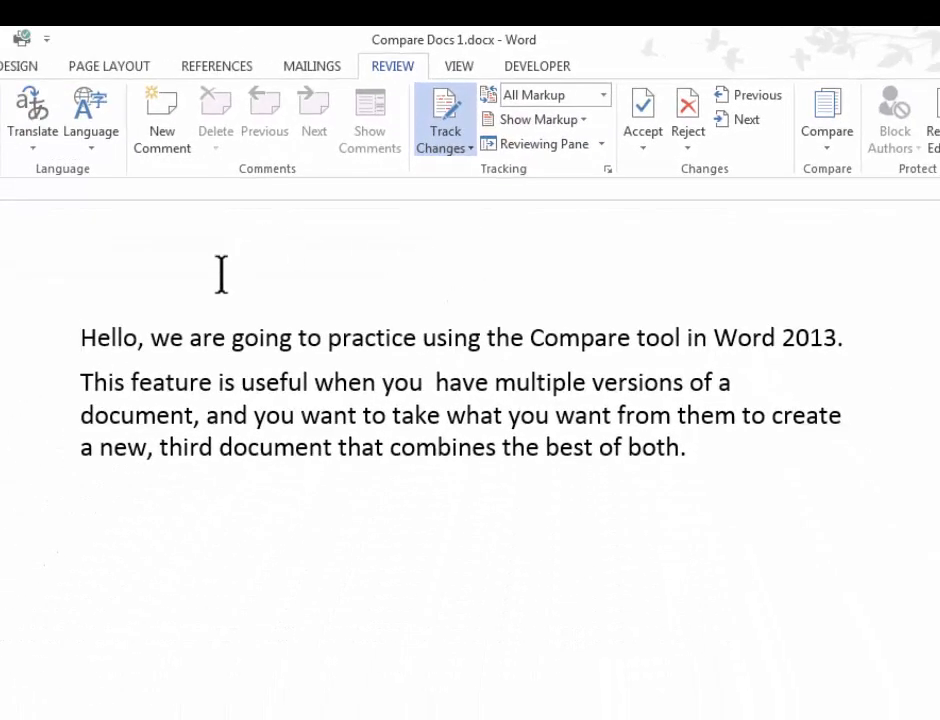
# Step: Delete "Hello, we are going to practice using" from the first sentence and capitalize the following word as "The"
pyautogui.click(79, 338)
pyautogui.moveTo(97, 333); pyautogui.dragTo(481, 345)
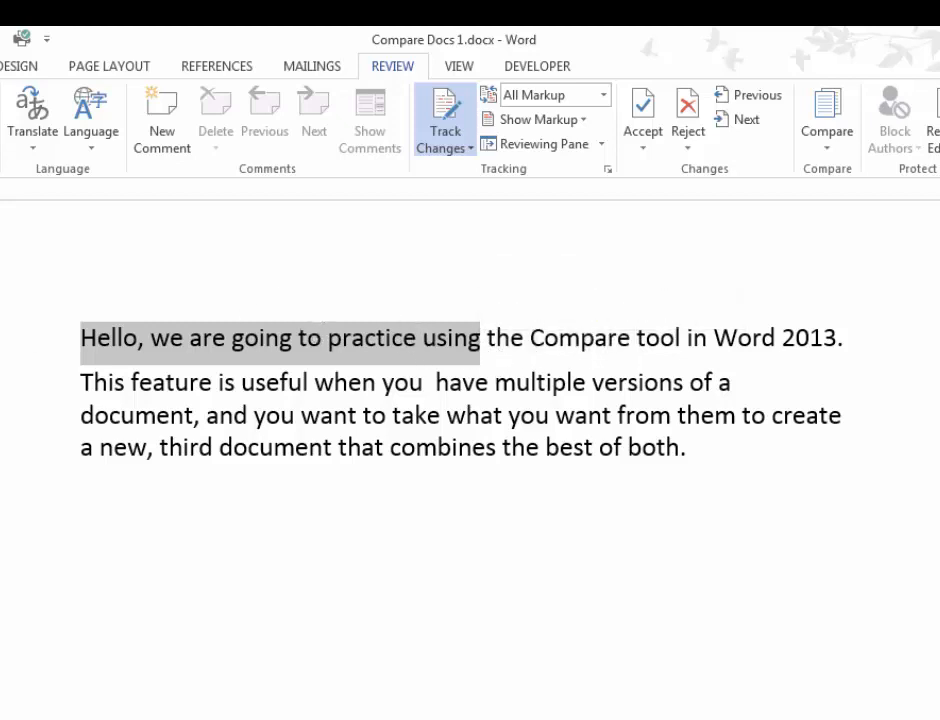
pyautogui.press('Delete')
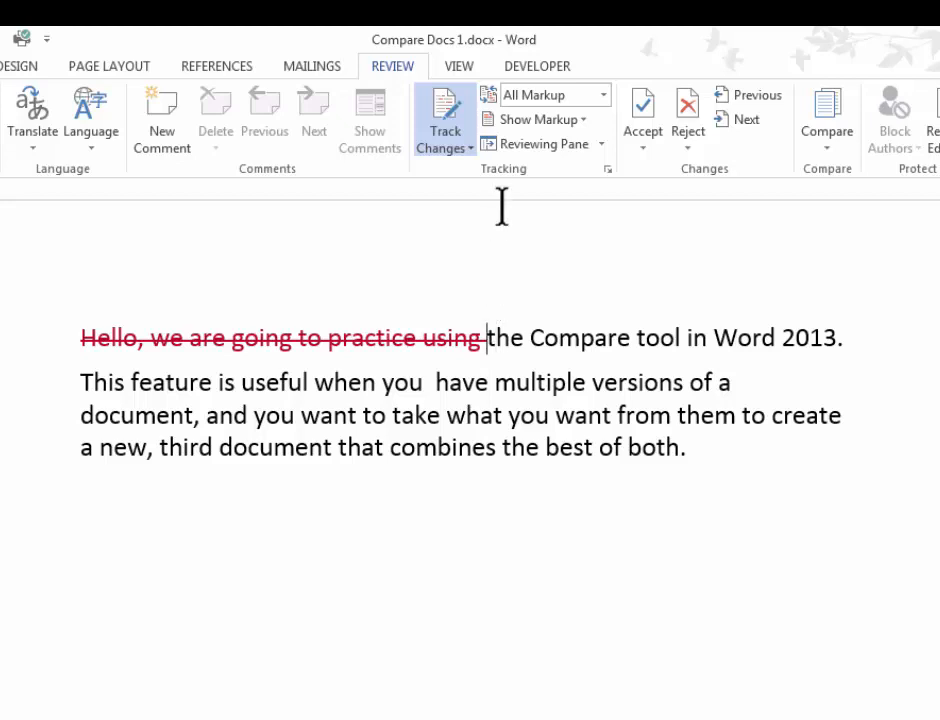
pyautogui.press('Delete')
pyautogui.write('T')
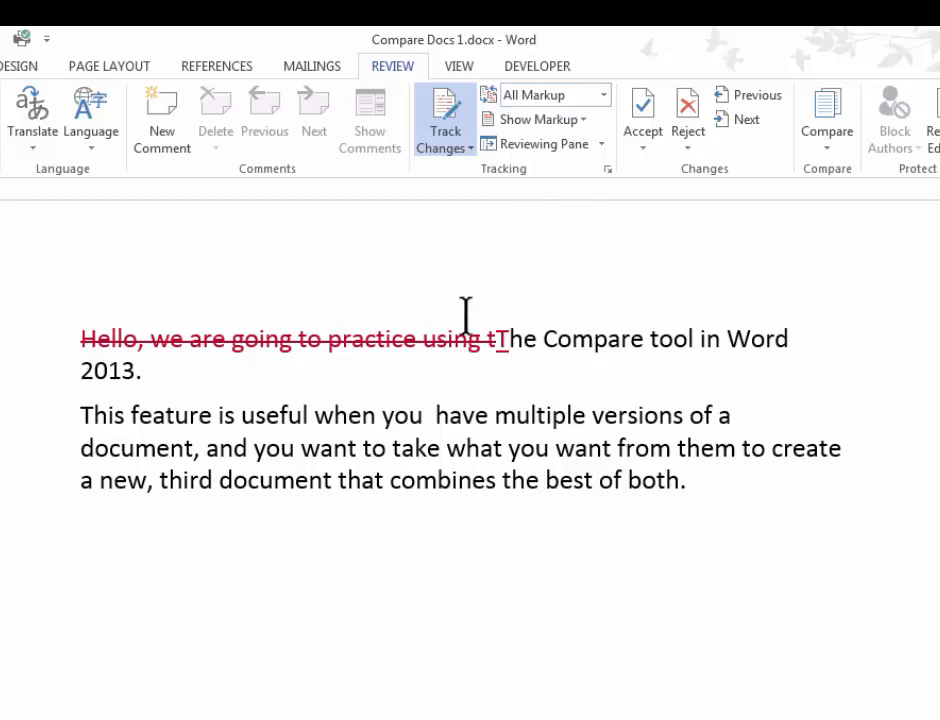
# Step: Replace the period after "Word 2013" with " is a good way to collaborate with another person on a single document."
pyautogui.click(145, 372)
pyautogui.press('BackSpace')
pyautogui.write('a good way to co')
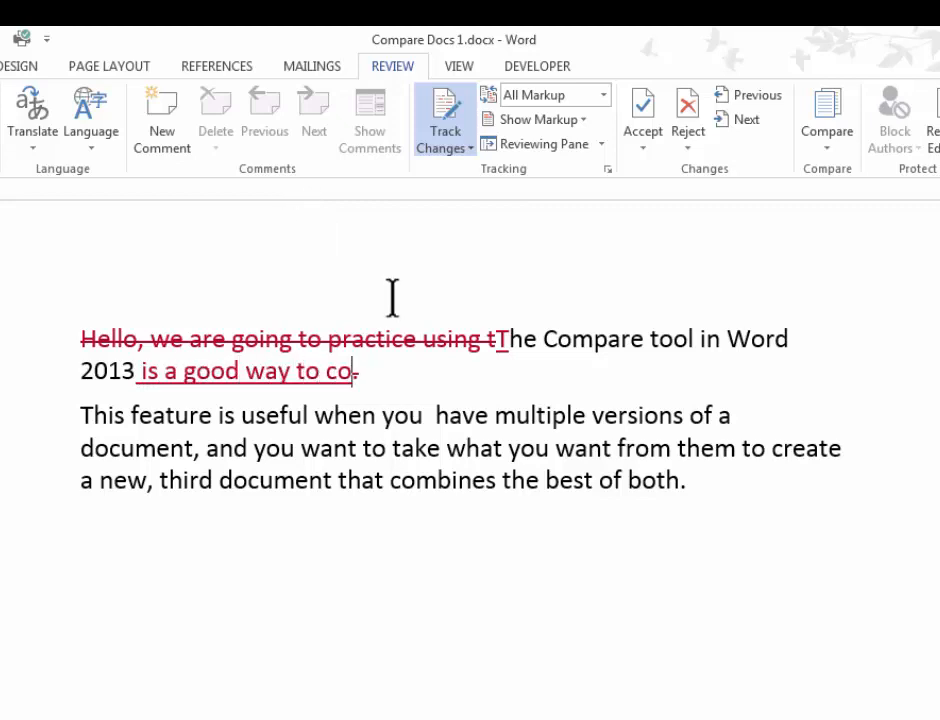
pyautogui.write('llaborate with anot')
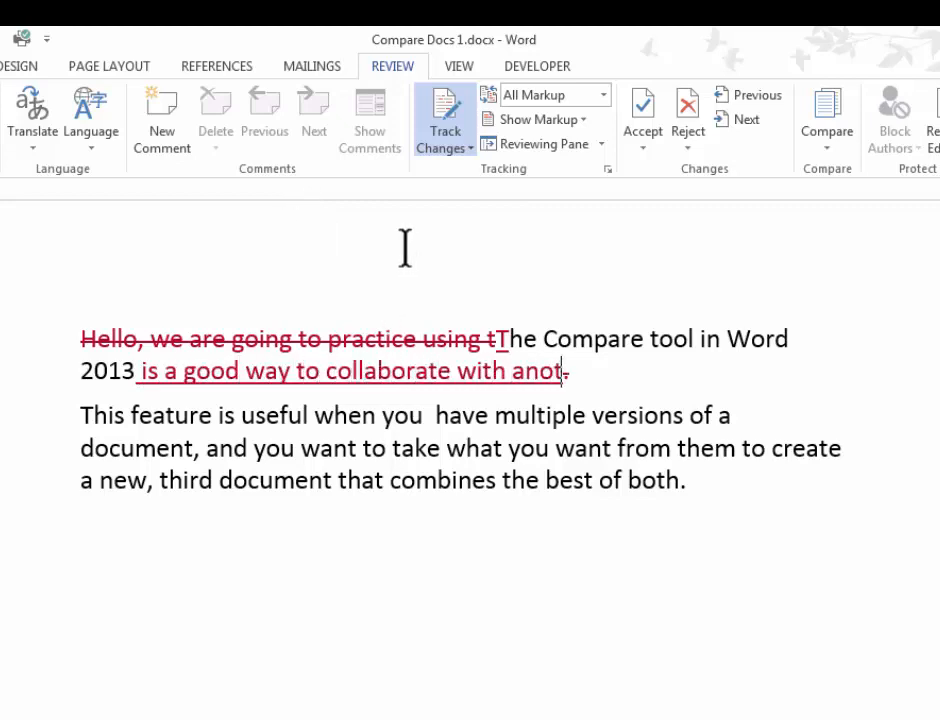
pyautogui.write('her person on a s')
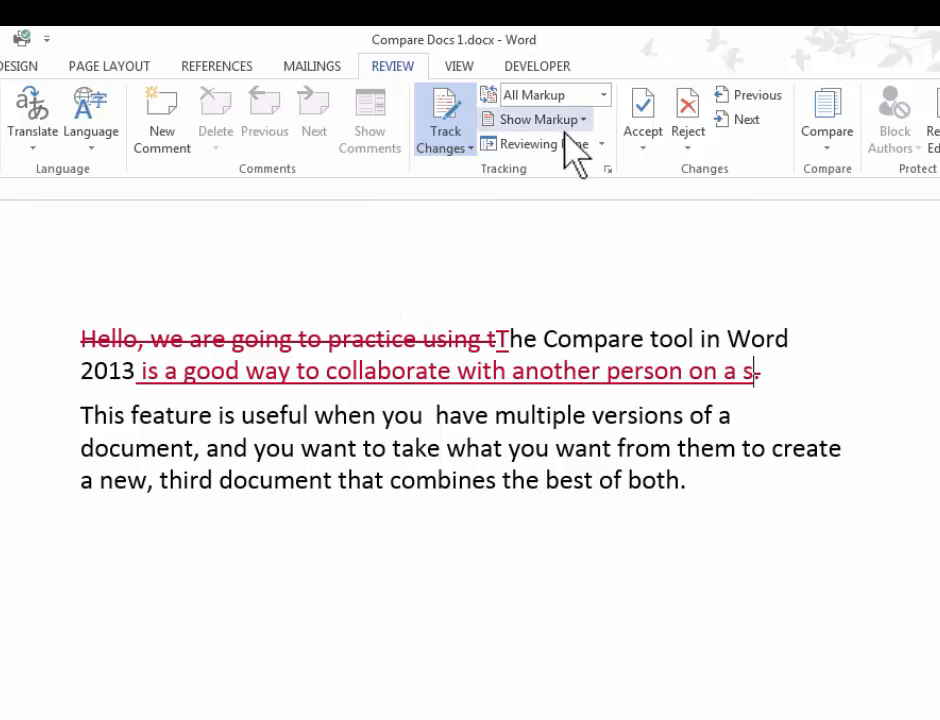
pyautogui.write('ingle document.')
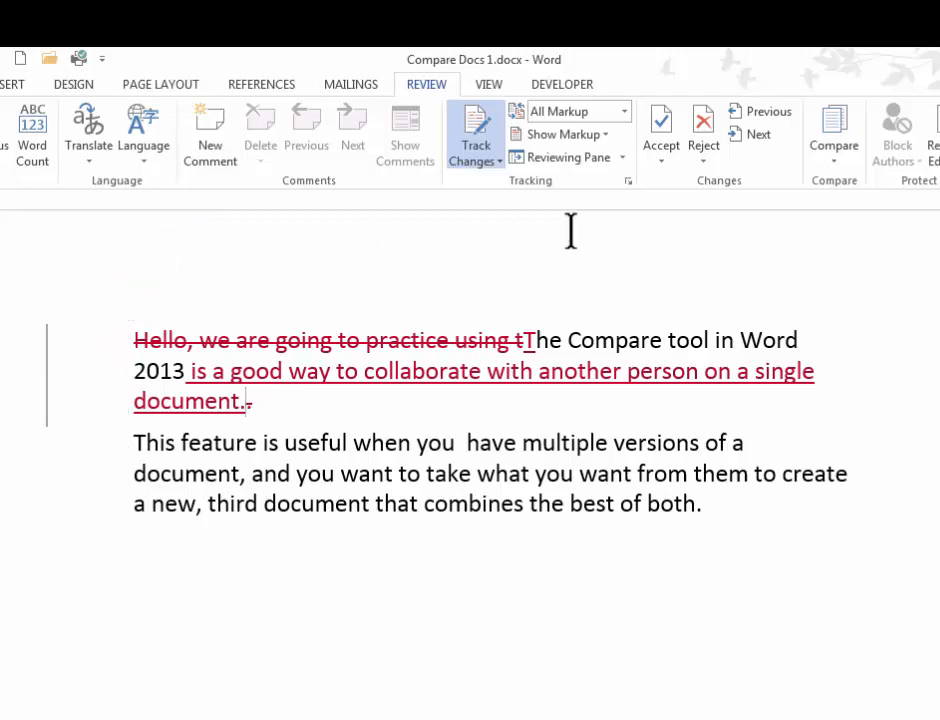
# Step: Display the edits as Simple Markup, and use the change bar beside the first paragraph to show and hide the full markup
pyautogui.click(624, 111)
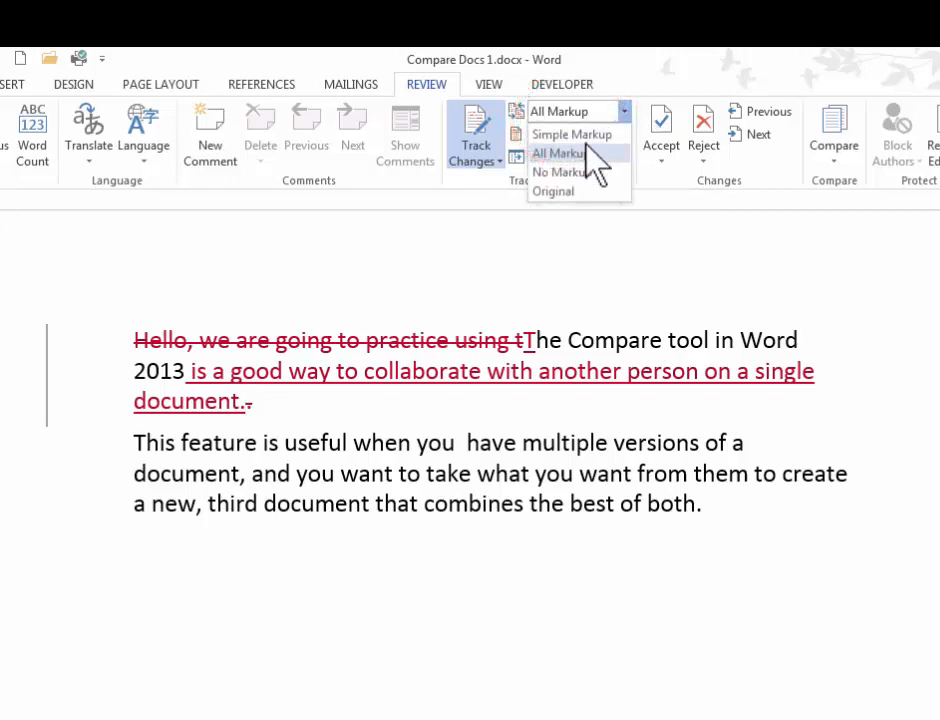
pyautogui.click(583, 134)
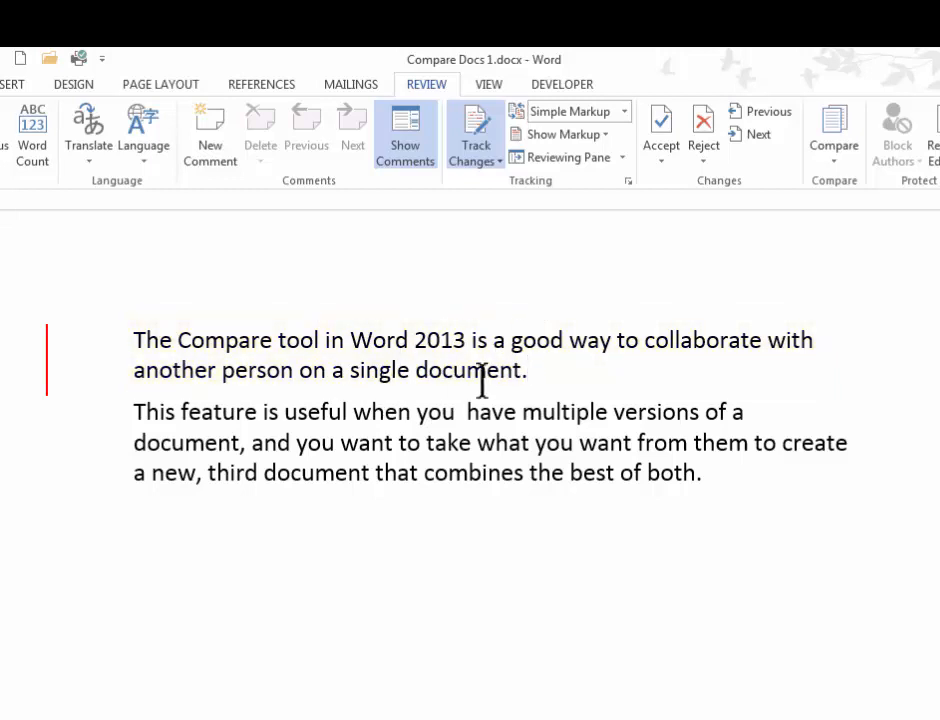
pyautogui.click(47, 352)
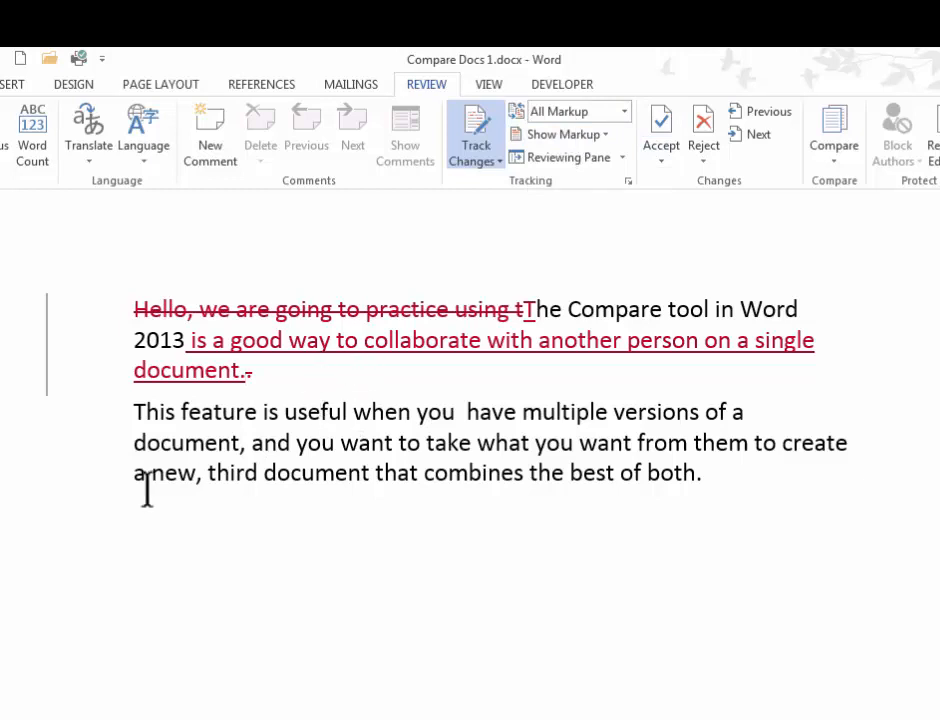
pyautogui.click(46, 356)
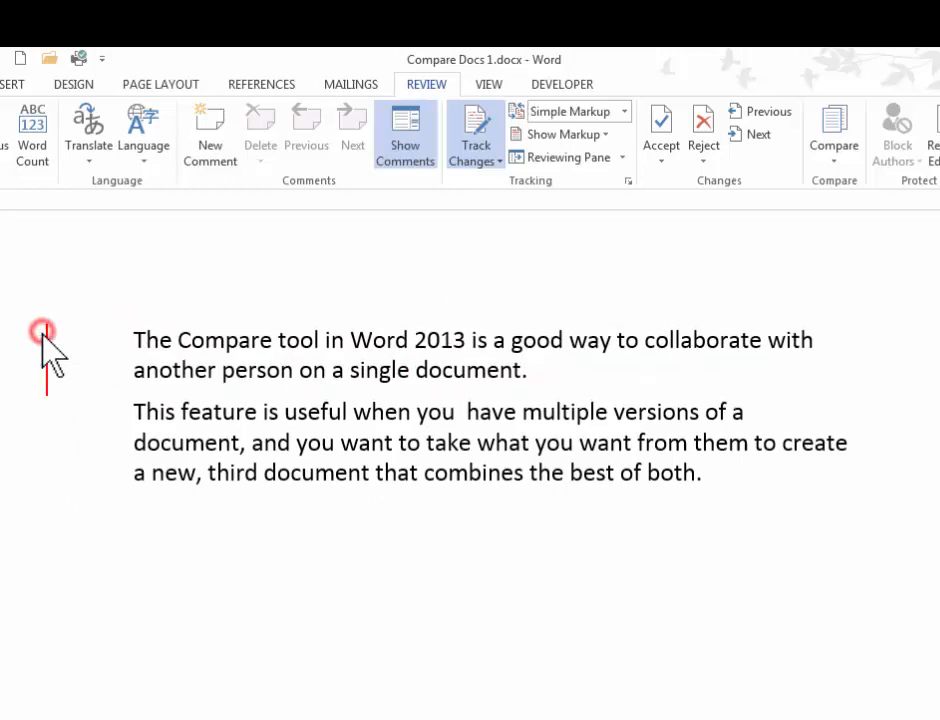
# Step: View the document with No Markup and as Original, and return the review display to All Markup
pyautogui.click(624, 111)
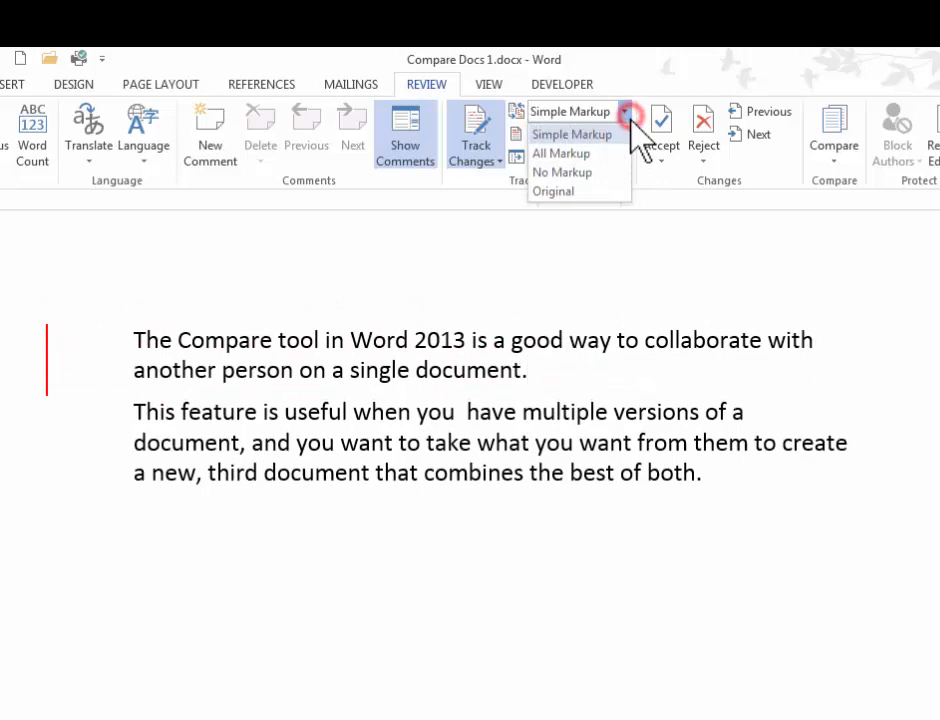
pyautogui.click(577, 169)
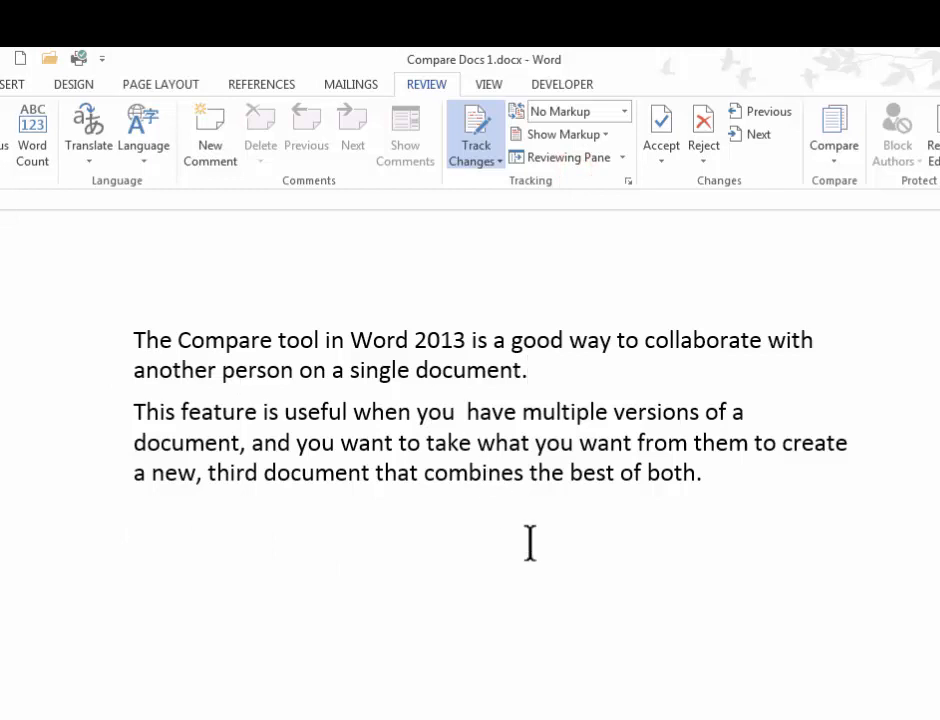
pyautogui.click(624, 111)
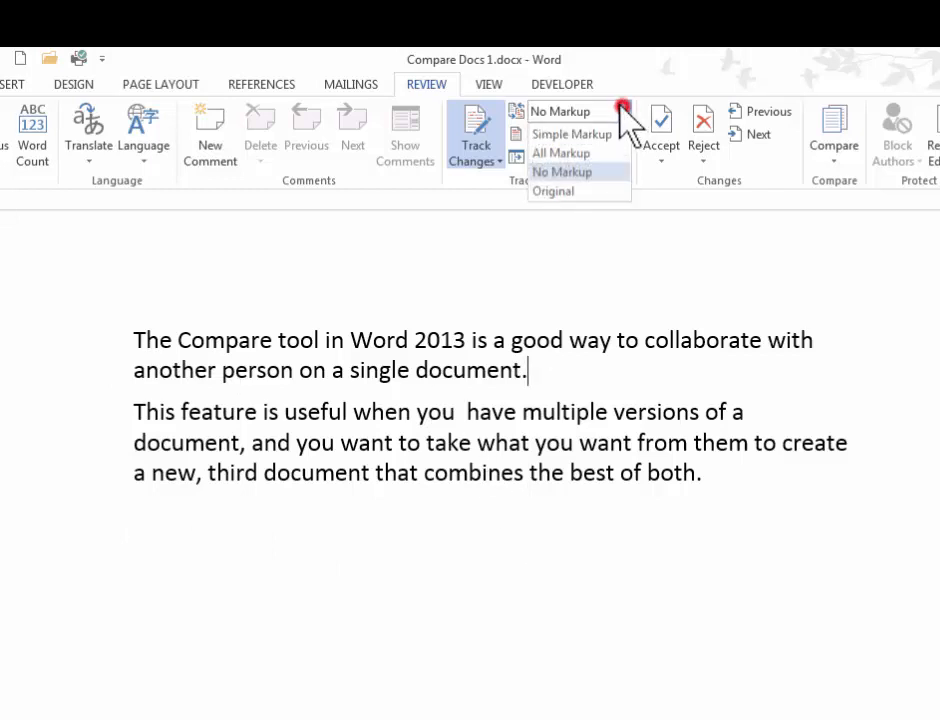
pyautogui.click(563, 192)
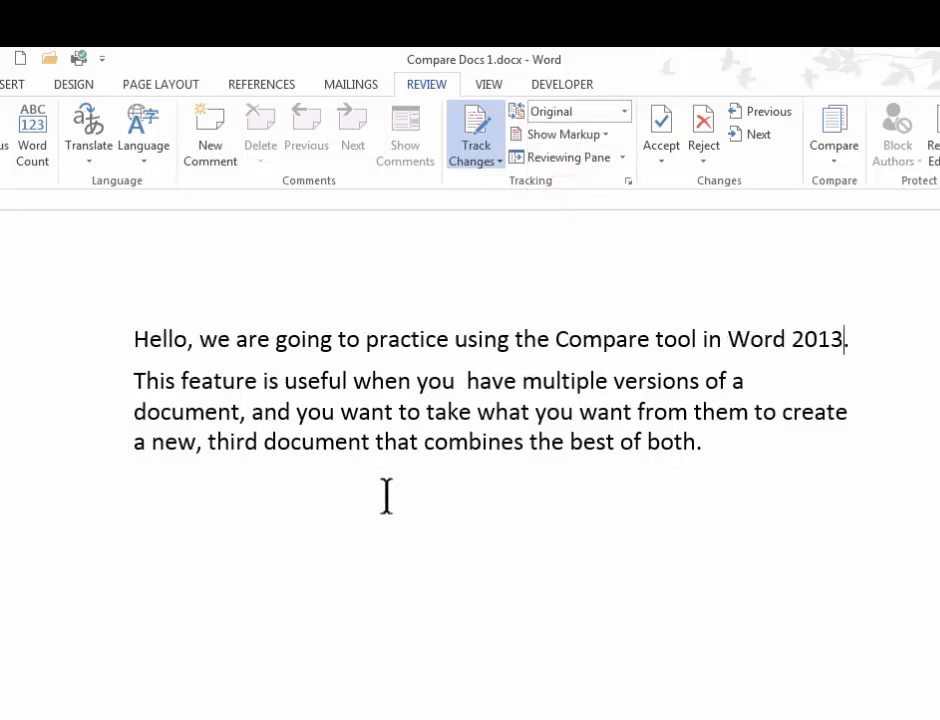
pyautogui.click(624, 111)
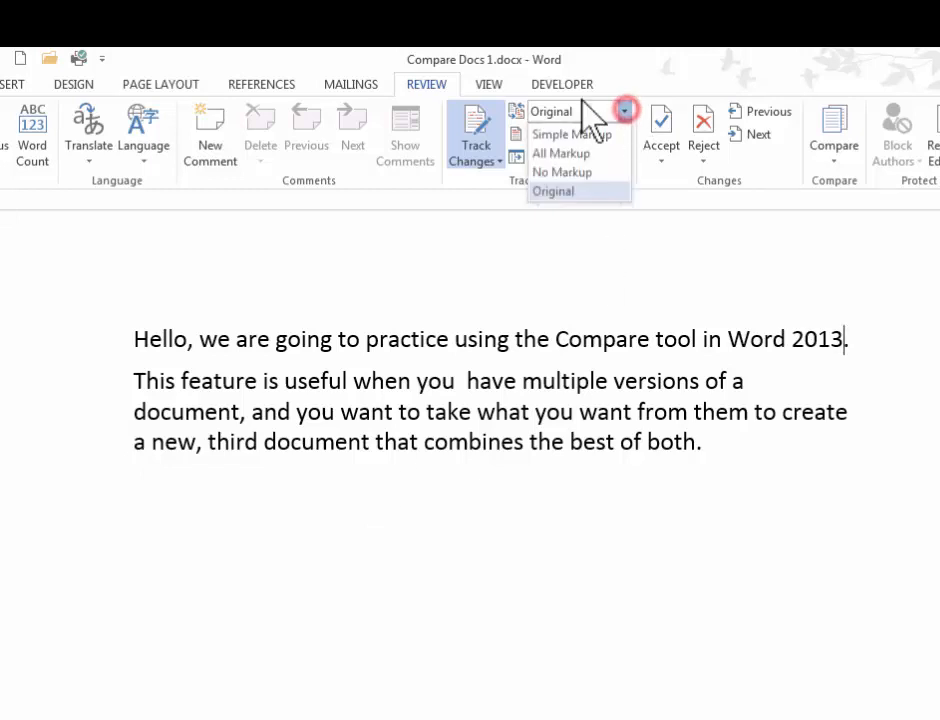
pyautogui.click(564, 155)
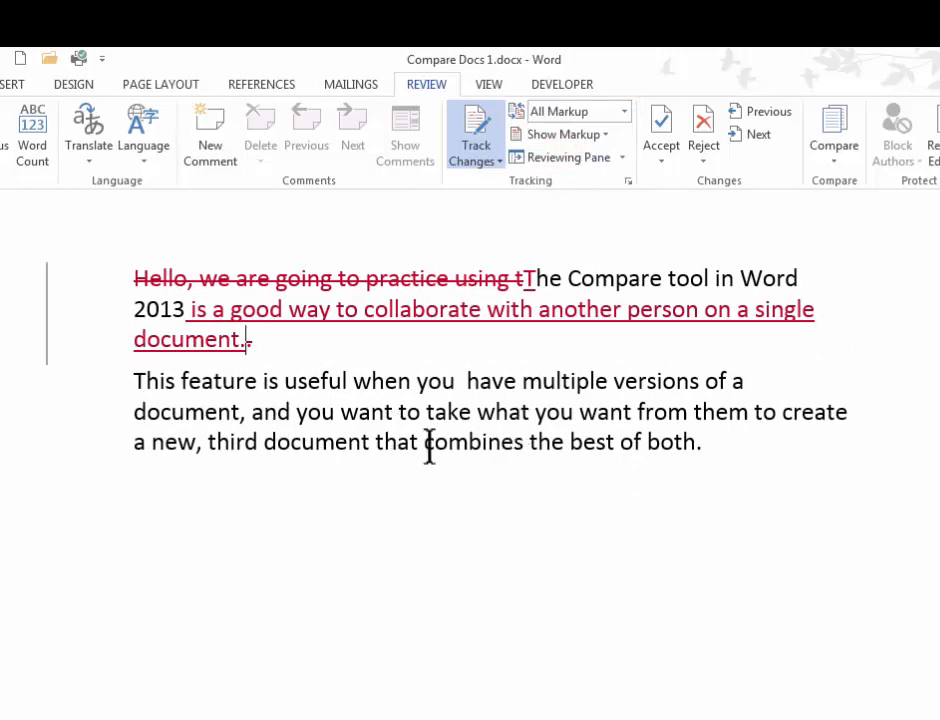
# Step: Turn off change tracking and set the review display to No Markup
pyautogui.click(730, 441)
pyautogui.click(474, 158)
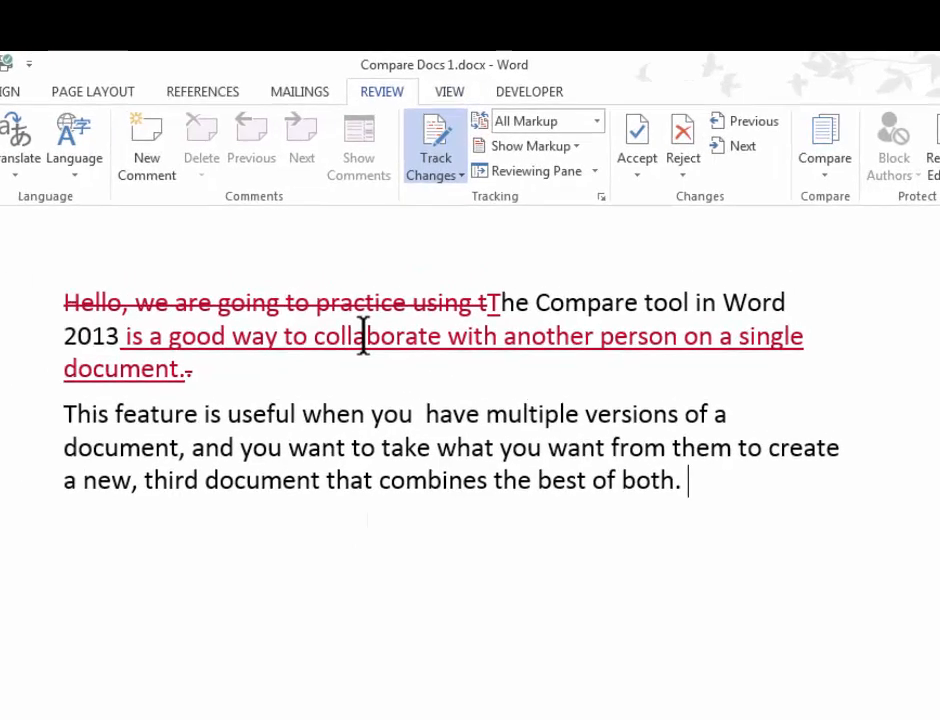
pyautogui.click(596, 121)
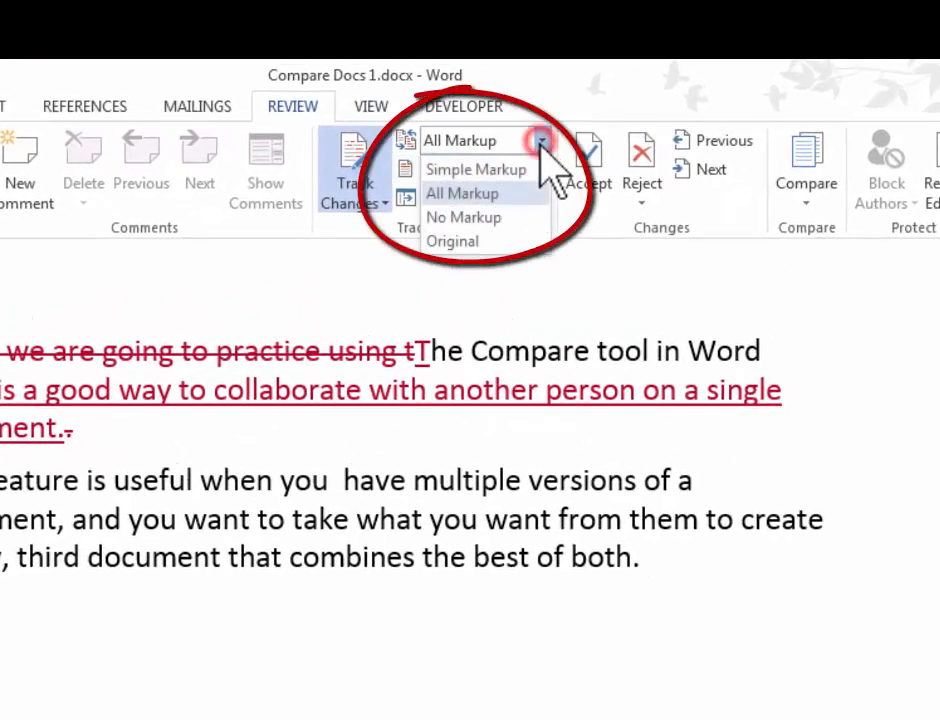
pyautogui.click(476, 217)
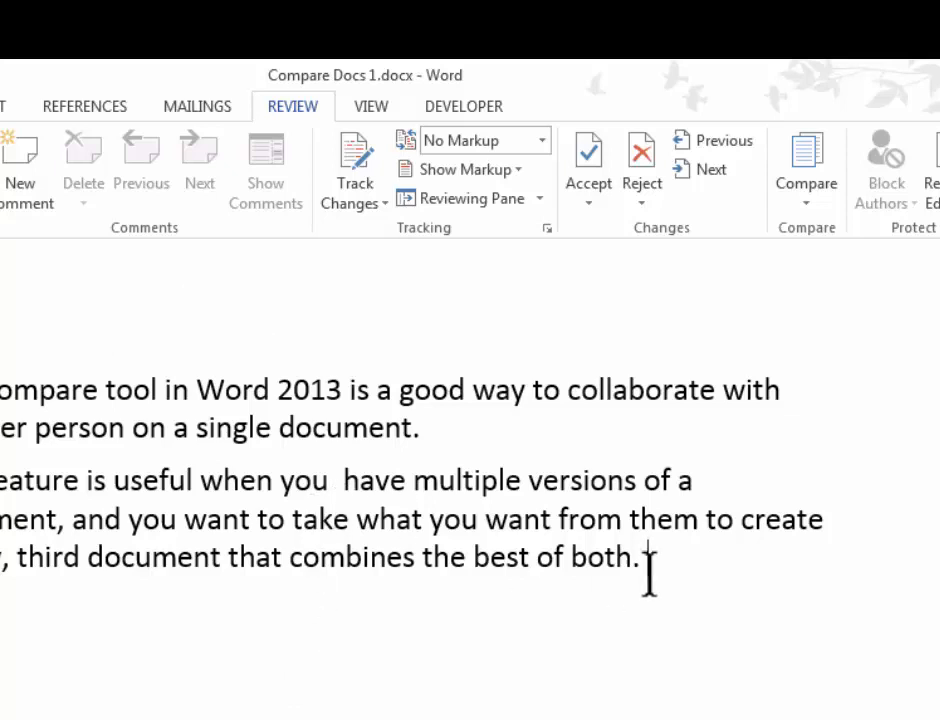
# Step: Delete "document that combines the best of both." from the end of the second paragraph with tracking off
pyautogui.moveTo(686, 545); pyautogui.dragTo(106, 550)
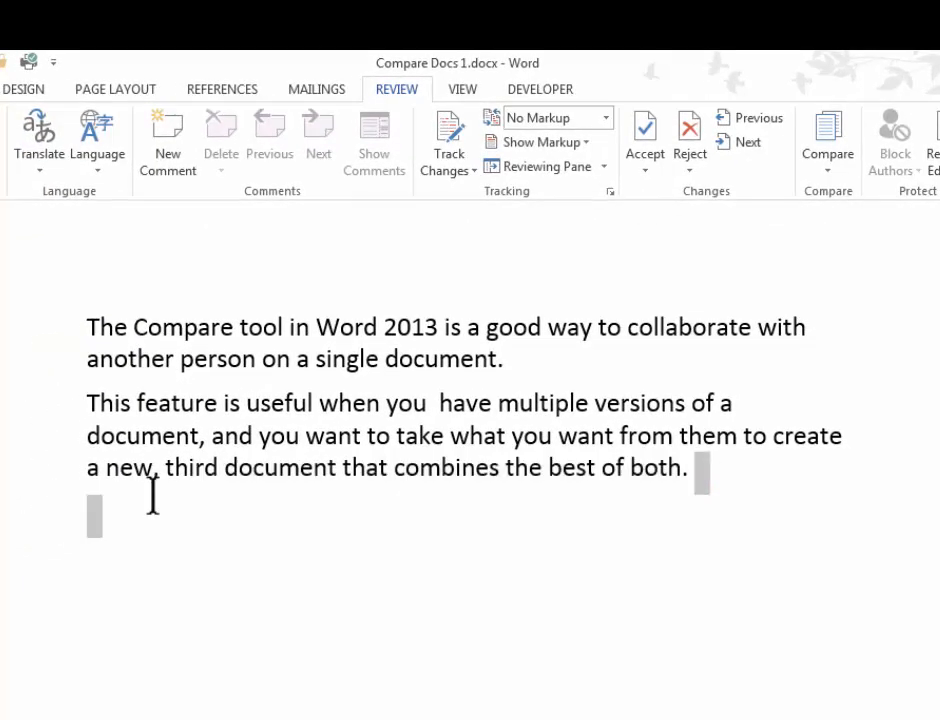
pyautogui.moveTo(212, 483); pyautogui.dragTo(216, 478)
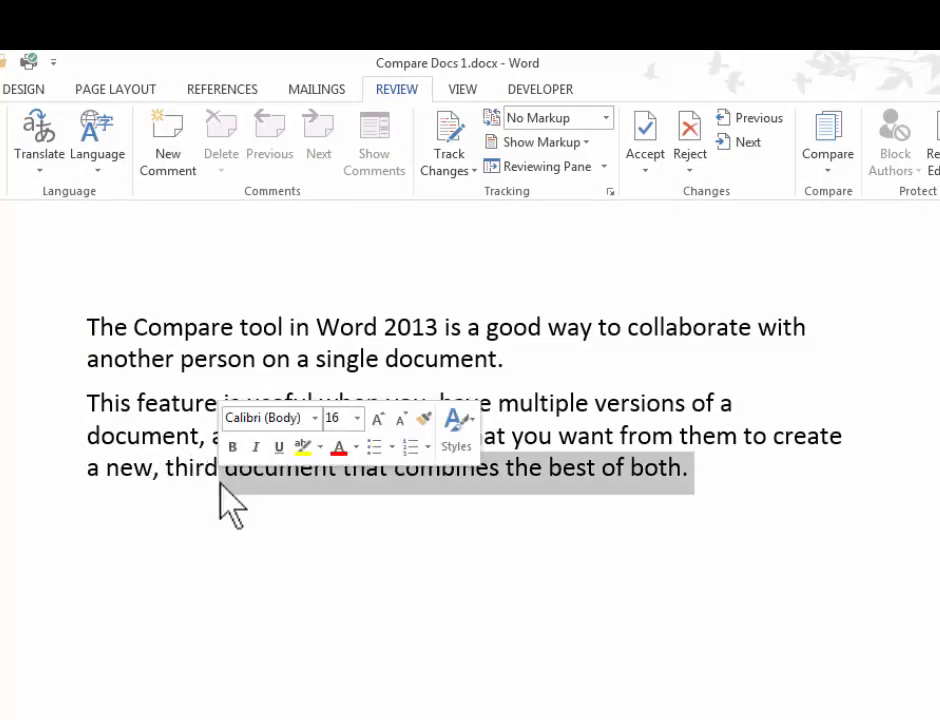
pyautogui.press('Delete')
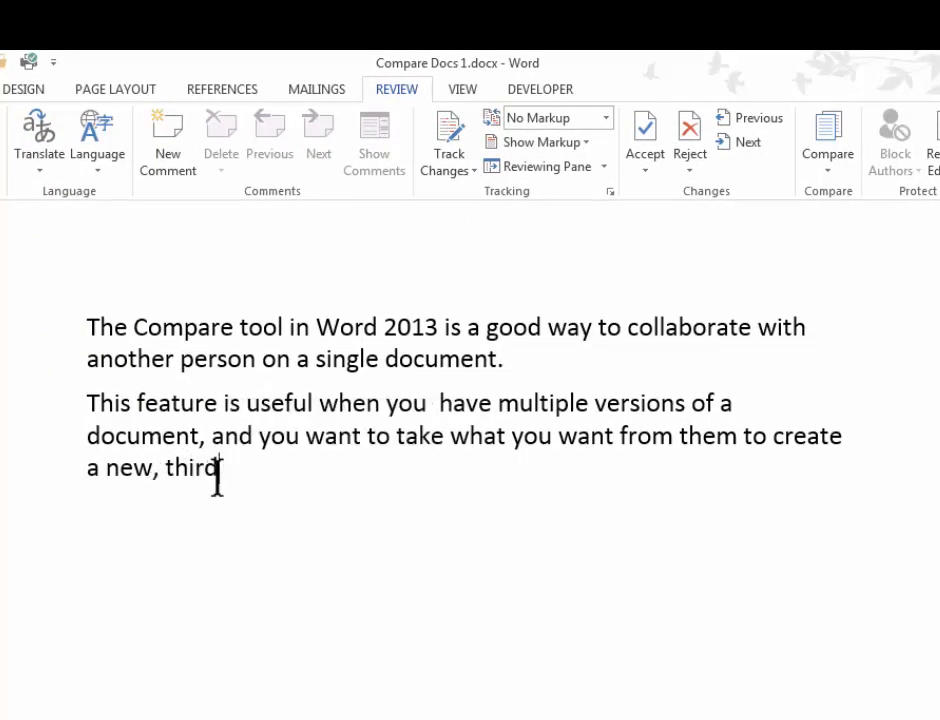
# Step: Set the review display to All Markup and undo the last deletion
pyautogui.click(605, 118)
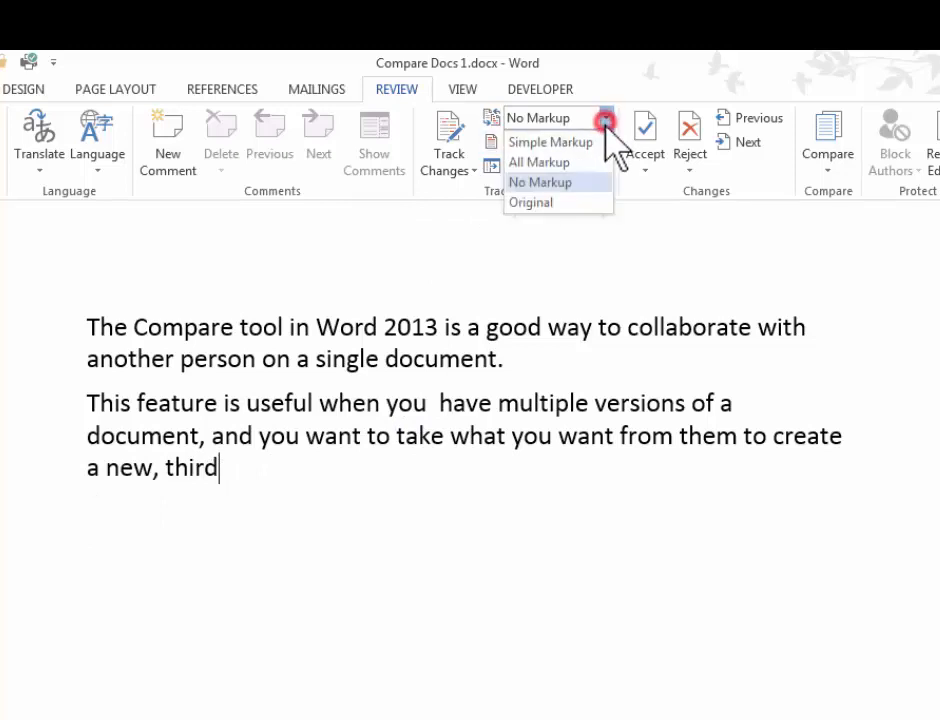
pyautogui.click(535, 162)
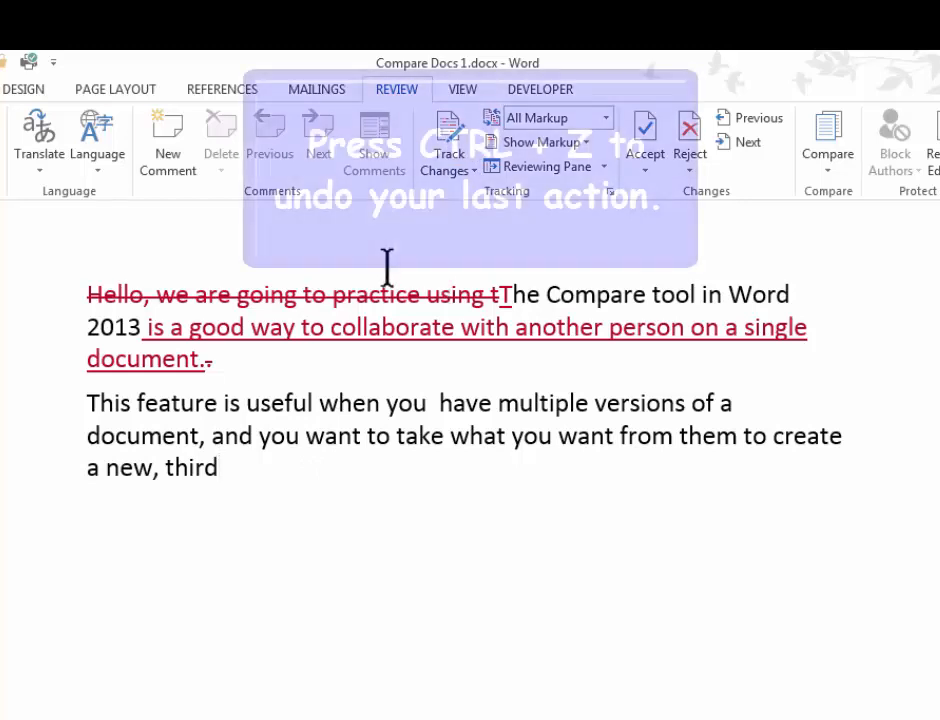
pyautogui.hotkey('ctrl', 'z')
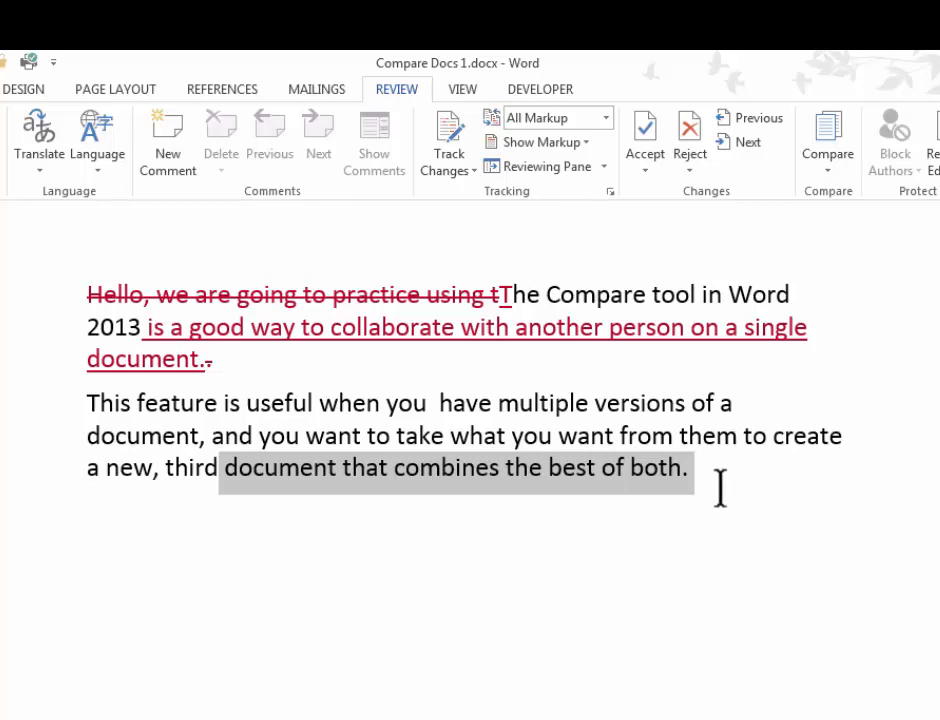
# Step: Turn change tracking back on and delete the selected text "document that combines the best of both."
pyautogui.click(444, 119)
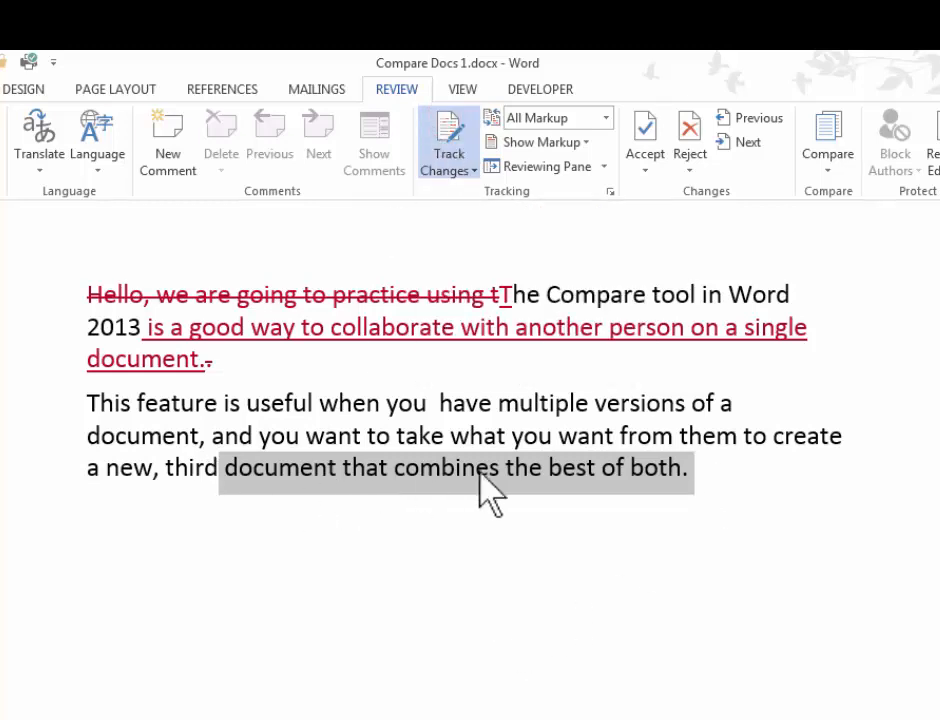
pyautogui.press('Delete')
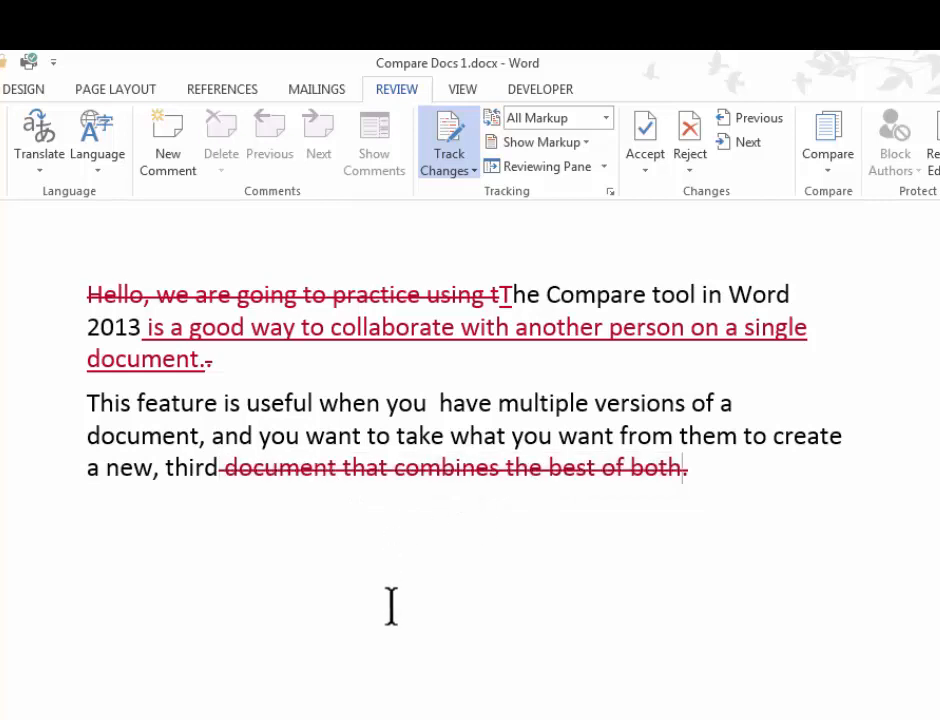